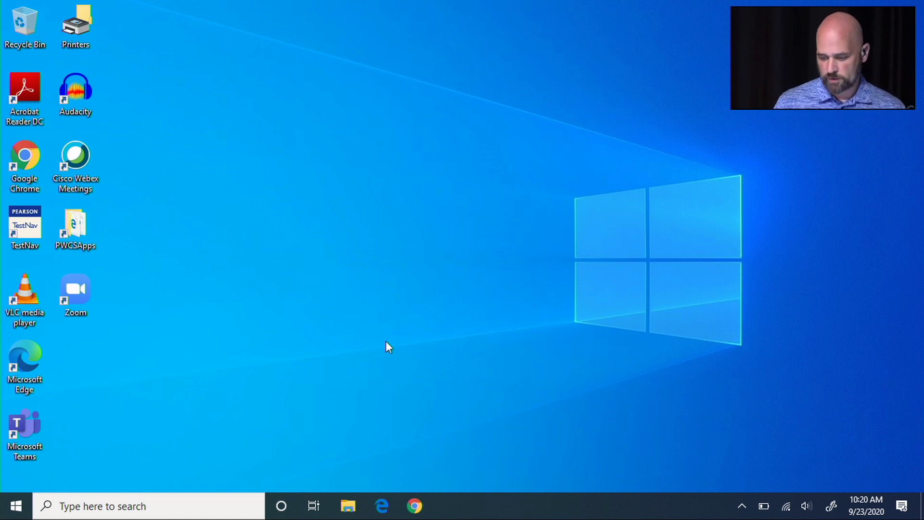
Change the default web browser from Microsoft Edge to Google Chrome in Default apps, then close Settings.
click(117, 506)
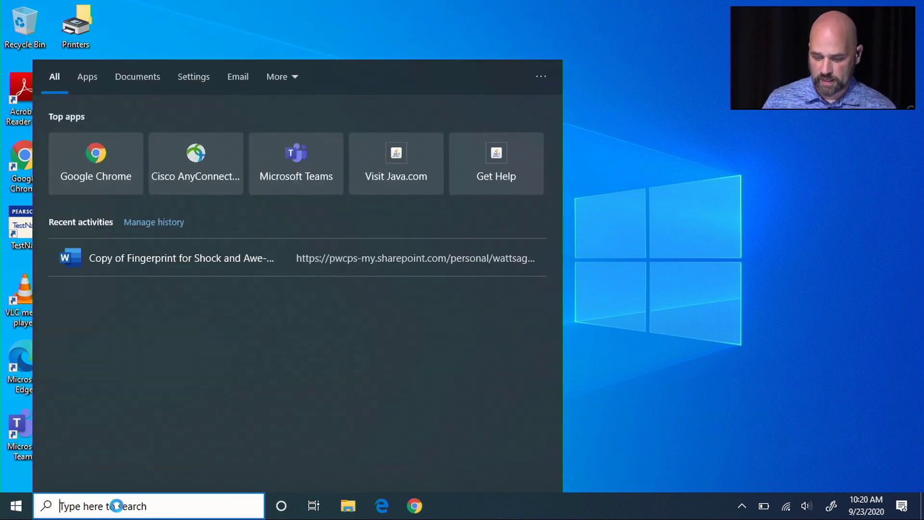
text(apps)
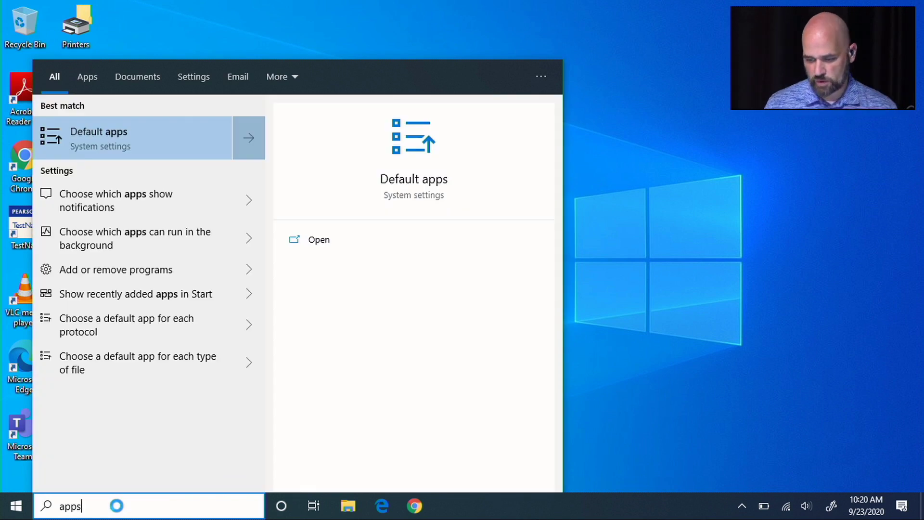
click(145, 137)
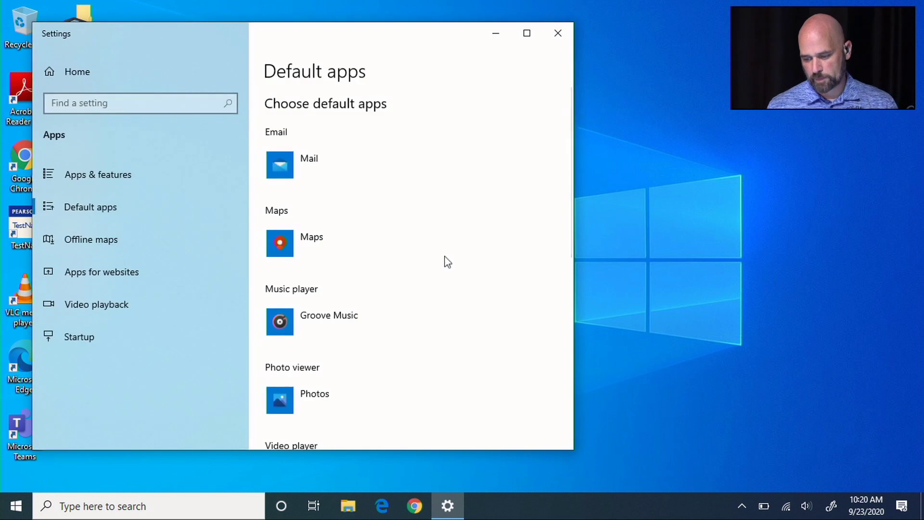
scroll(356, 319, down, 5)
scroll(358, 321, down, 1)
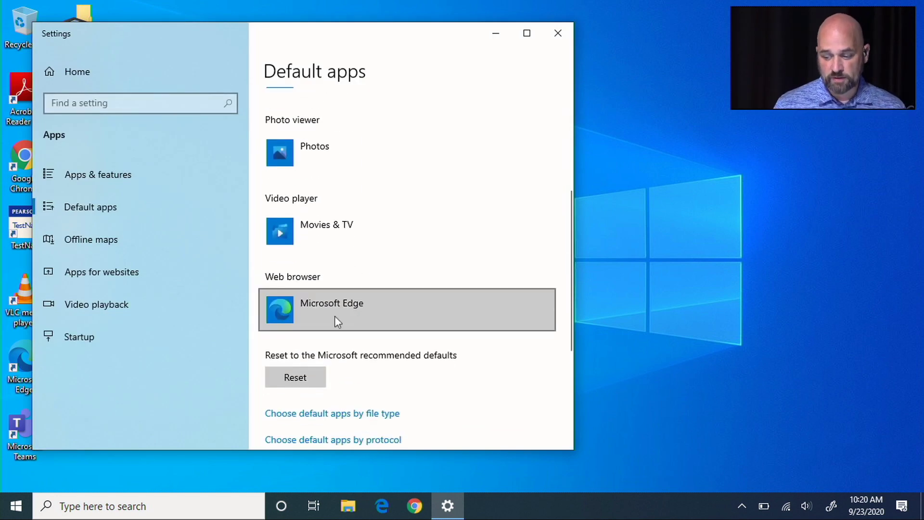
click(334, 316)
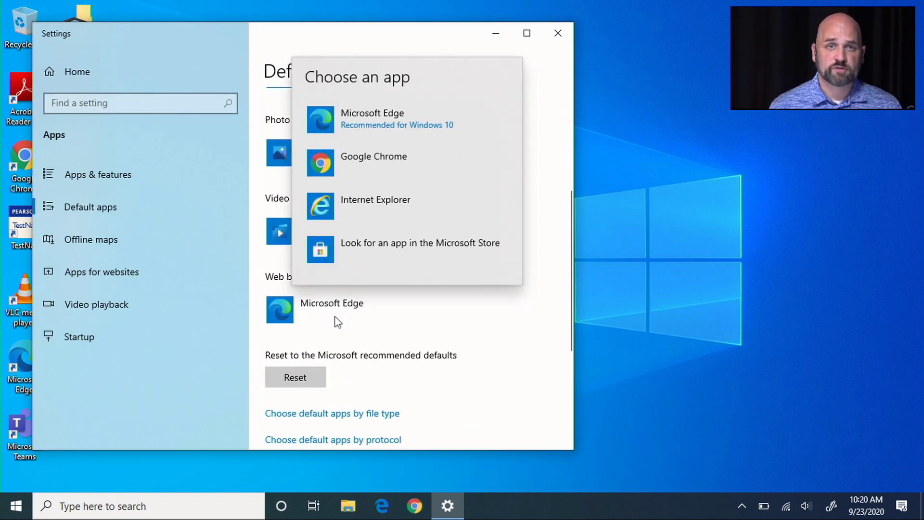
click(372, 163)
click(565, 32)
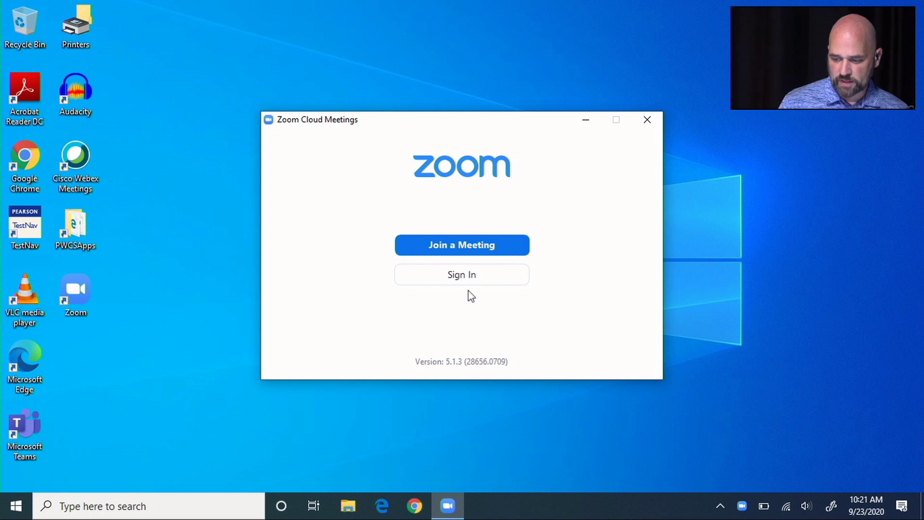
Sign in to Zoom via the pwcs-zm-edu SSO with the student's school account and password, staying signed in.
click(452, 281)
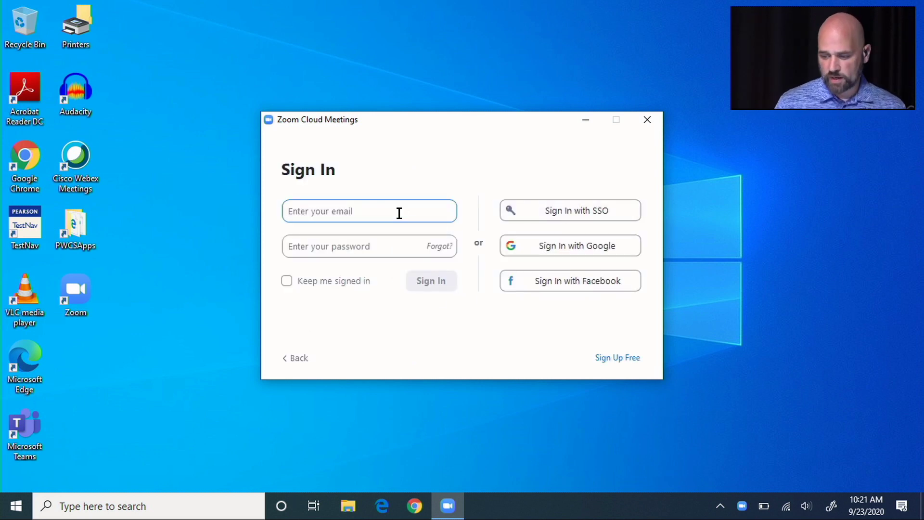
click(564, 214)
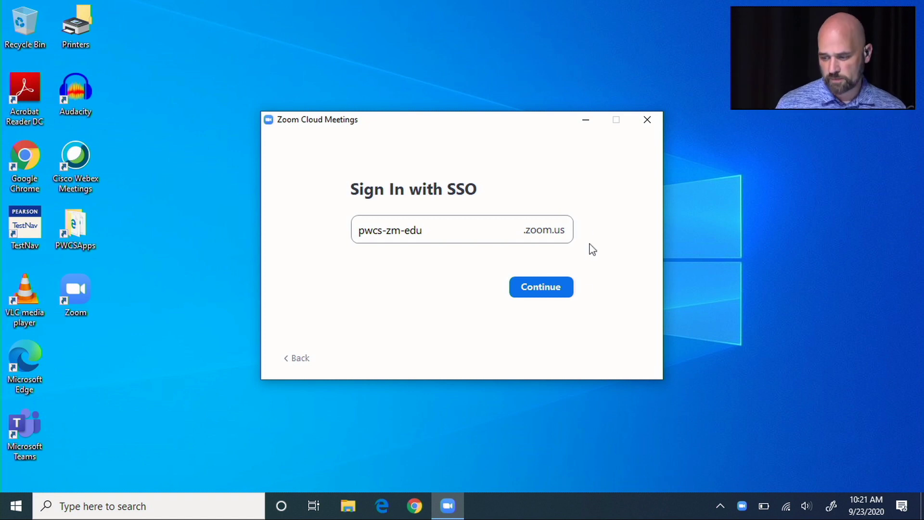
click(533, 291)
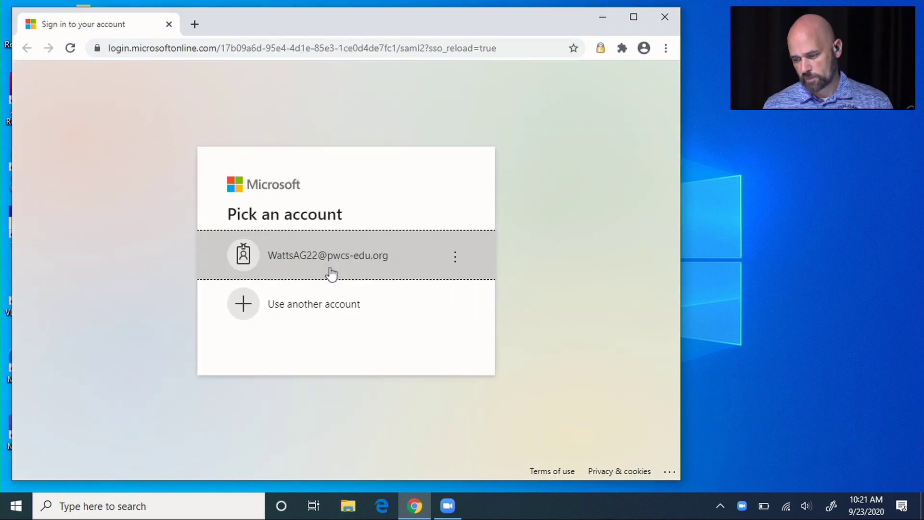
click(330, 270)
text(•••••••••••)
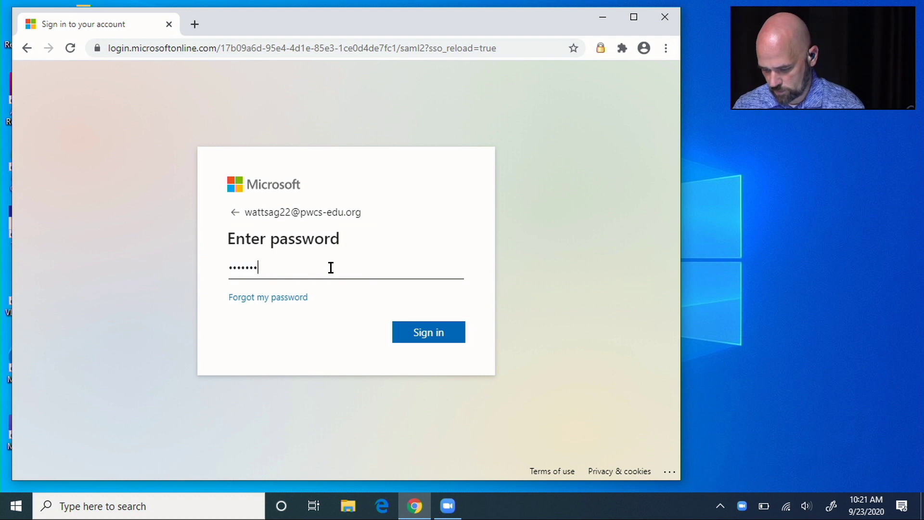
key(Return)
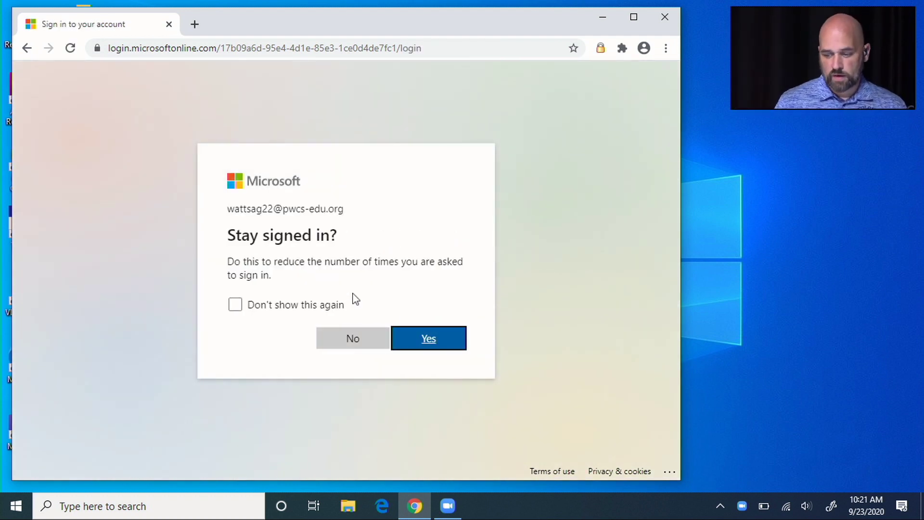
click(426, 339)
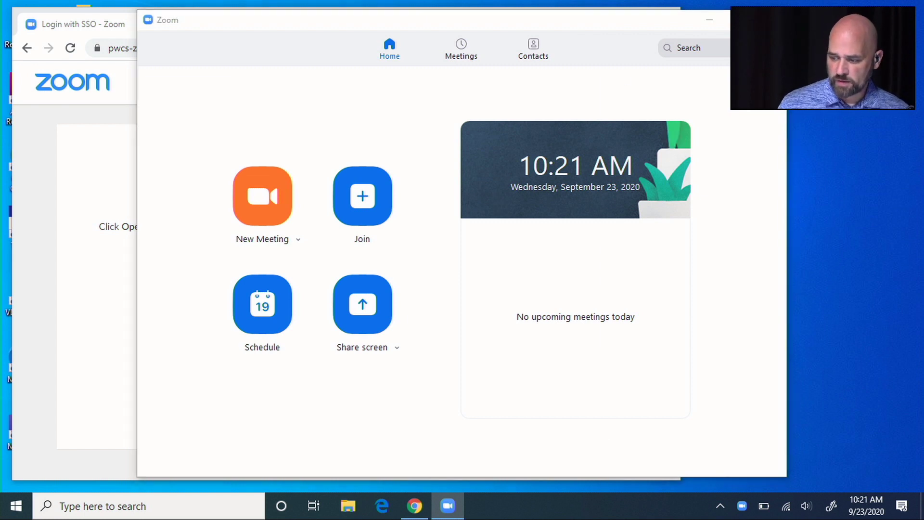
Check for Zoom updates from the profile menu to find version 5.3.0.
click(766, 48)
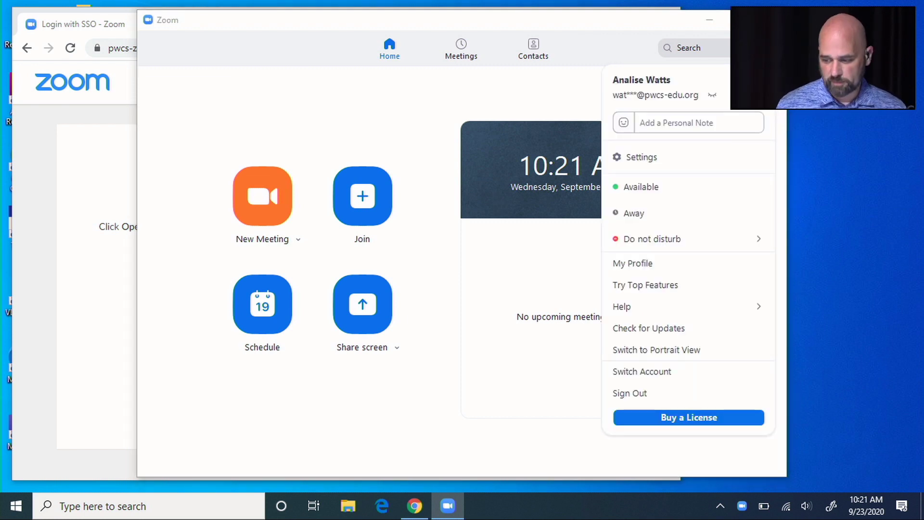
click(686, 332)
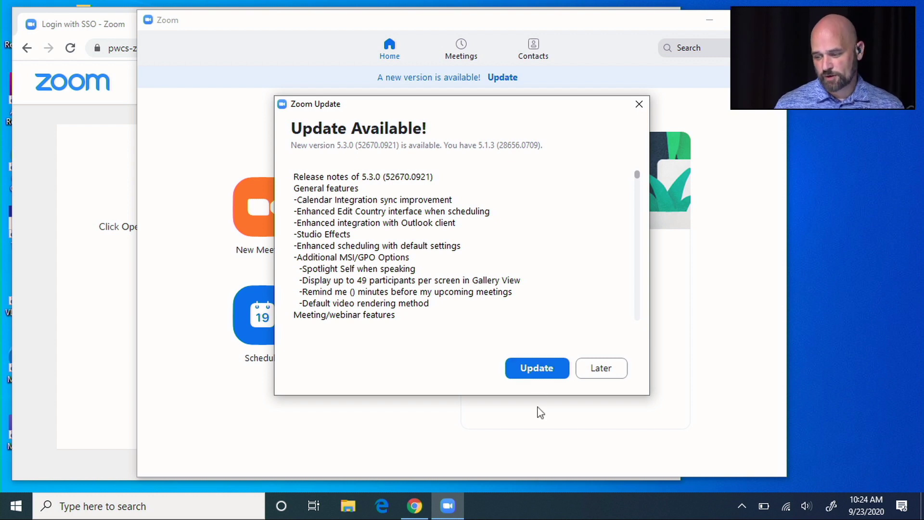
Install Zoom 5.3.0, re-check for updates, and dismiss the 'You are up to date' notice.
click(539, 371)
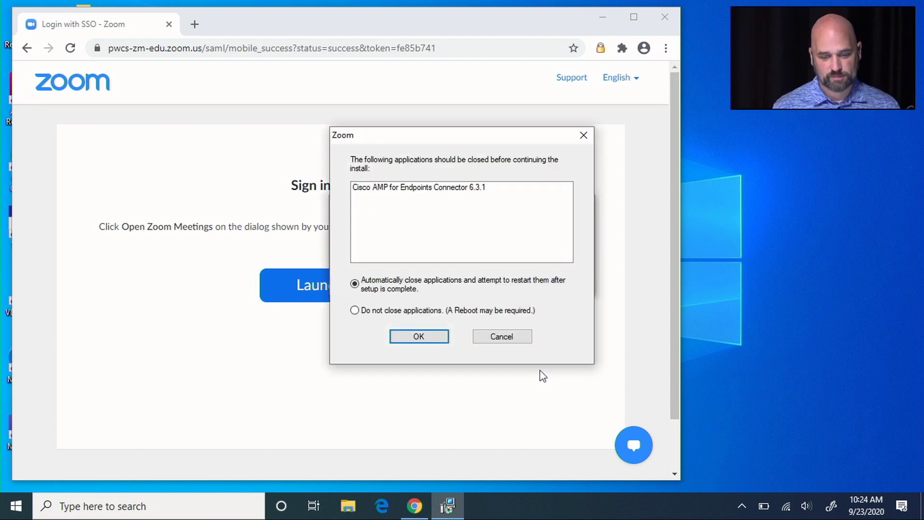
click(420, 340)
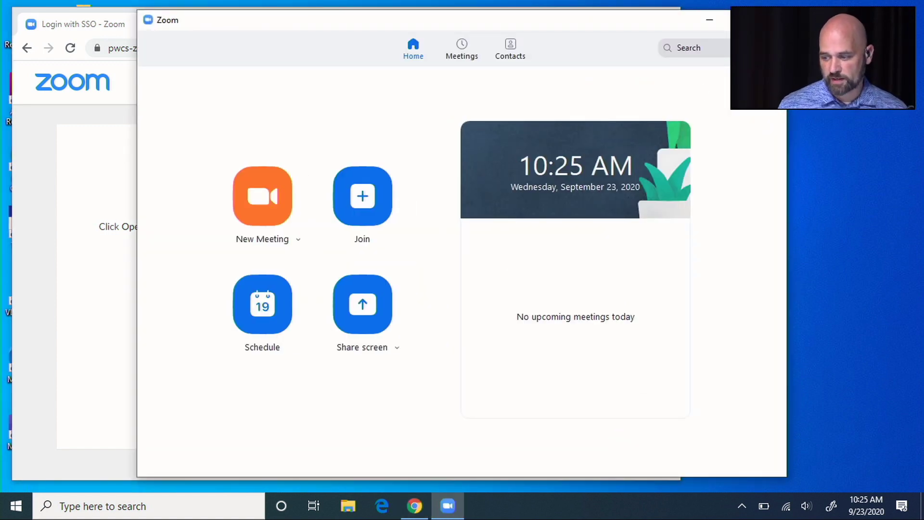
click(769, 48)
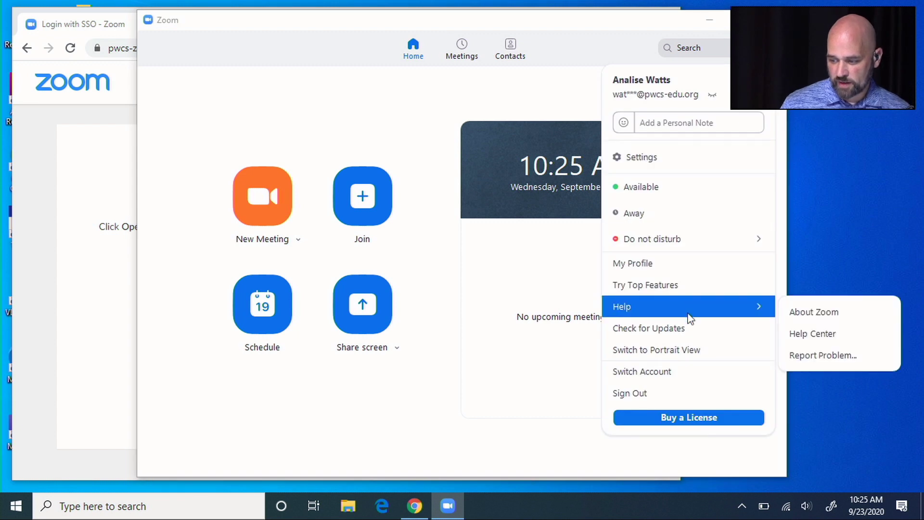
click(686, 331)
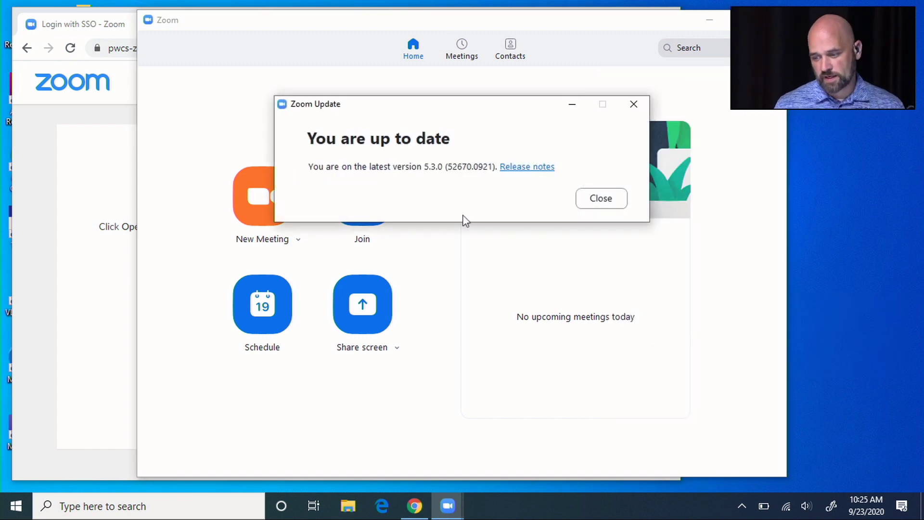
click(634, 103)
Close Zoom, load canvas.pwcs.edu in Chrome, and maximize the browser window.
click(705, 21)
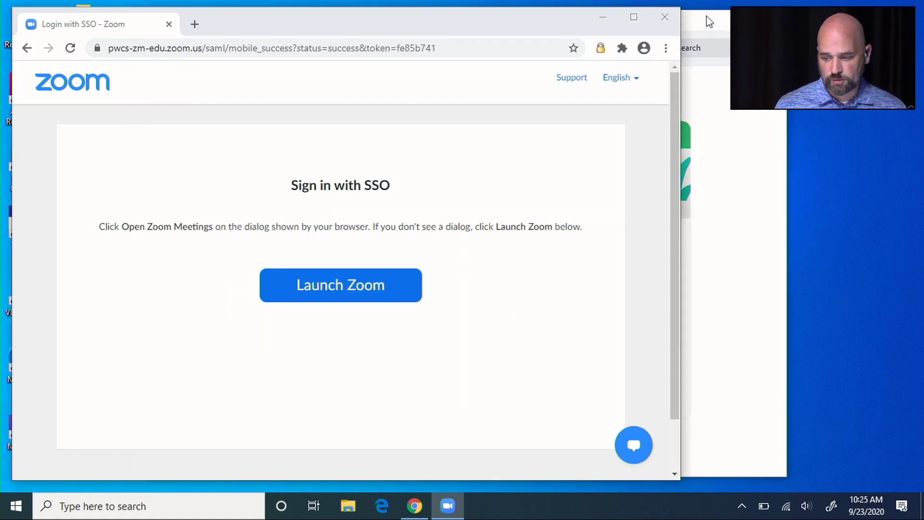
click(504, 55)
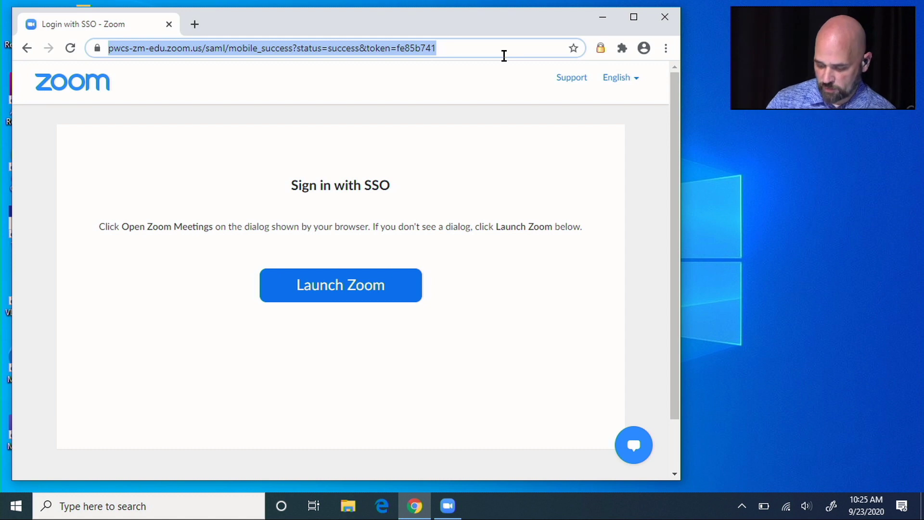
text(pwcs.)
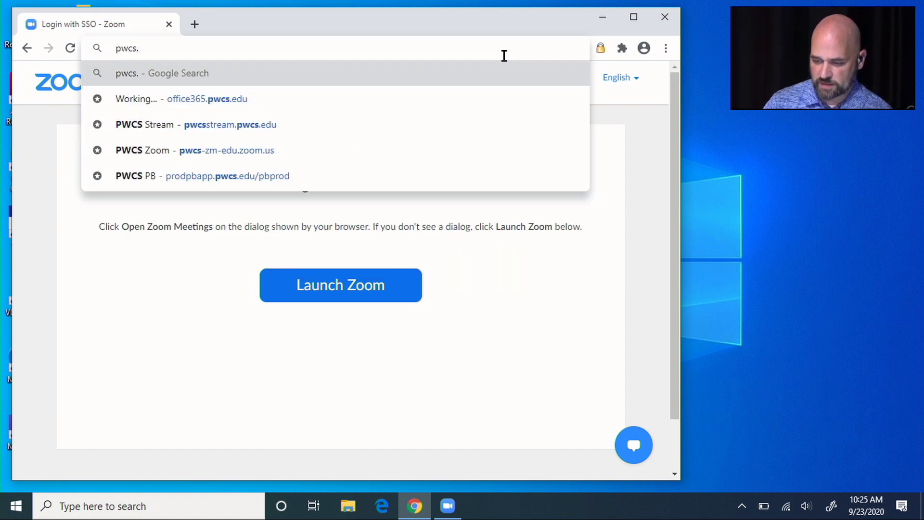
key(BackSpace)
key(BackSpace)
key(BackSpace)
key(BackSpace)
key(BackSpace)
text(canvas)
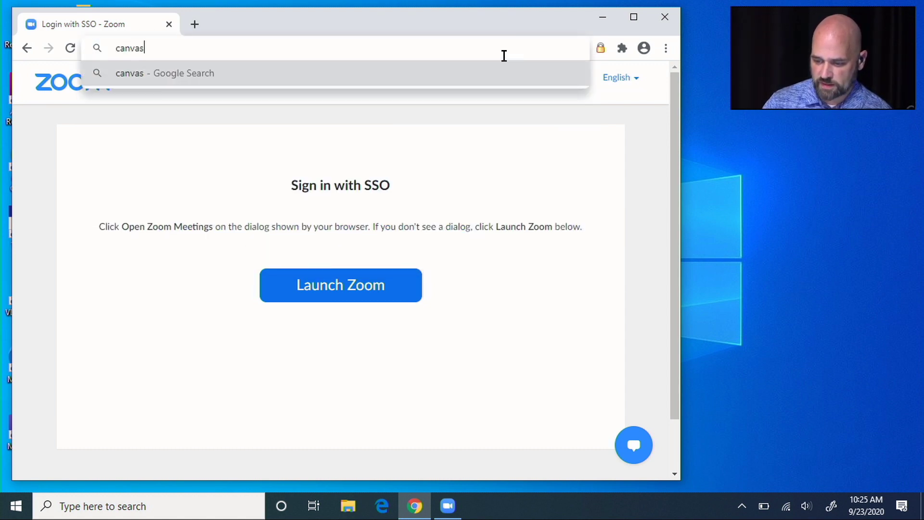
text(.pwcs.edu)
key(Return)
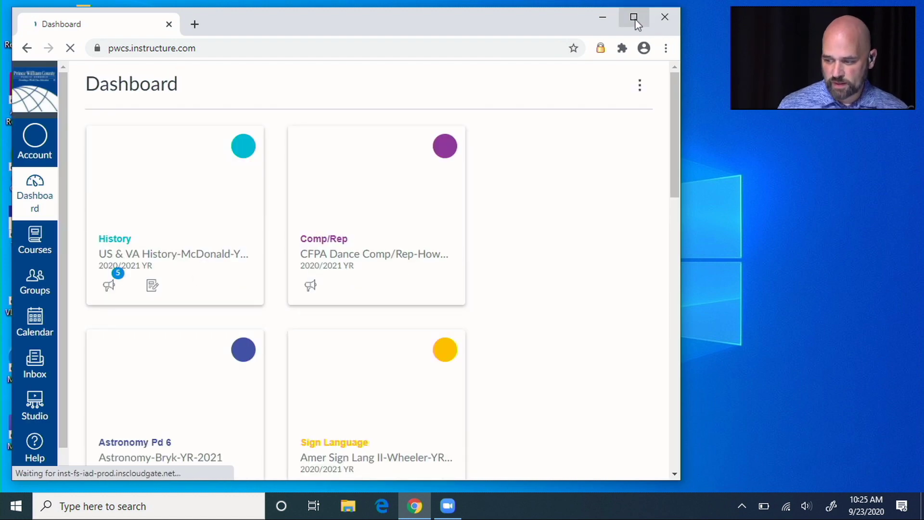
click(634, 17)
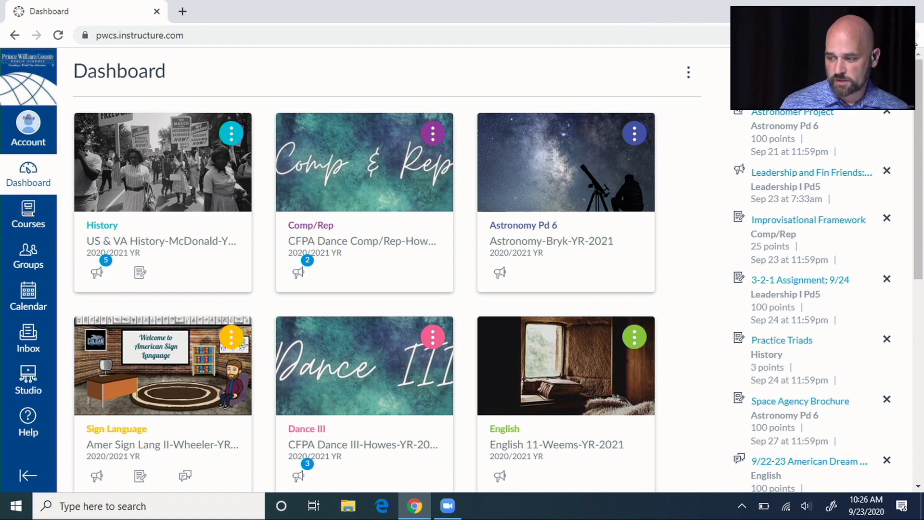
key(alt+f)
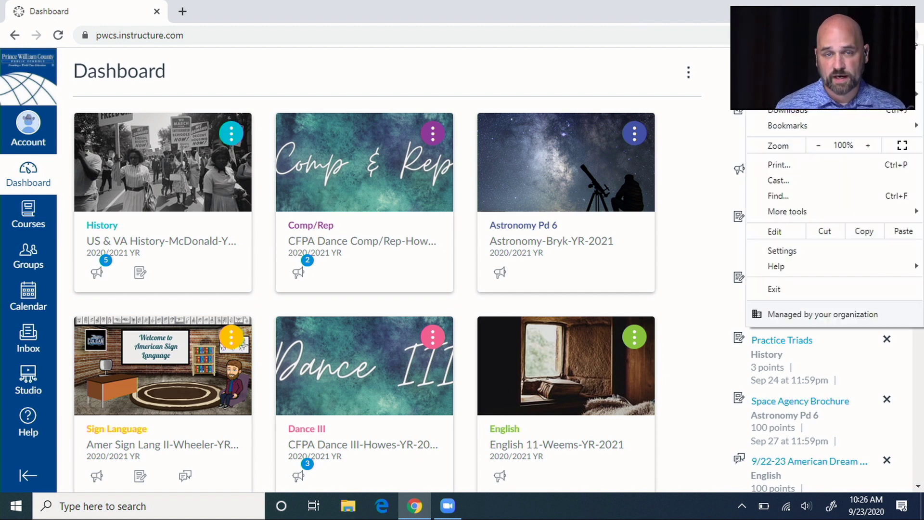
Set Chrome's Cookies and other site data to Allow all cookies, then close the Settings tab.
click(817, 258)
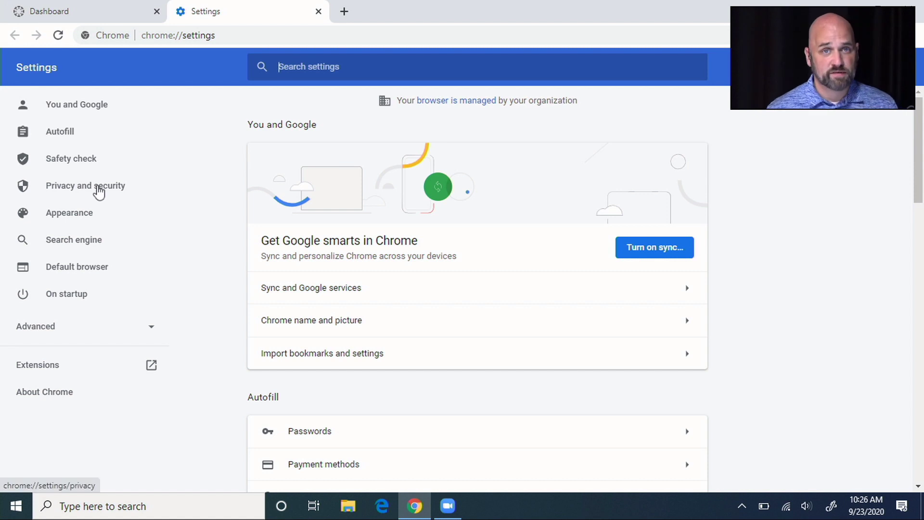
click(100, 192)
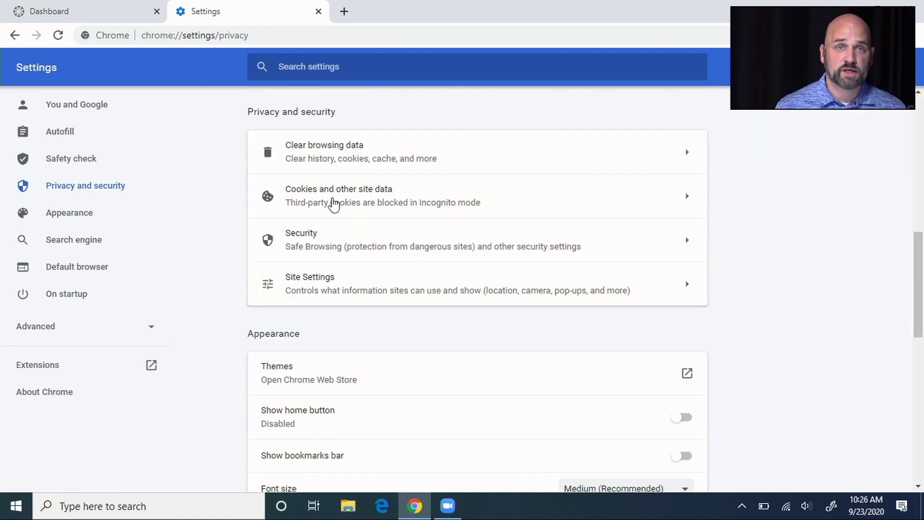
click(334, 204)
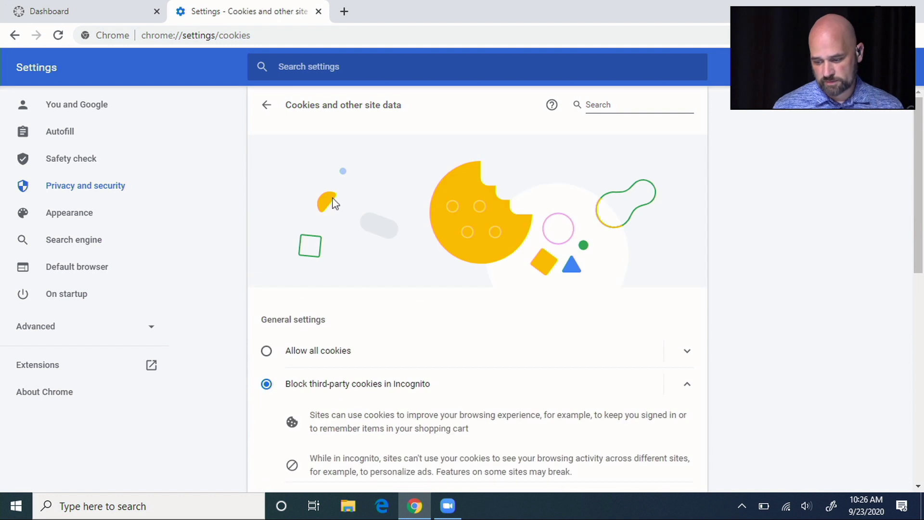
click(287, 353)
scroll(465, 374, down, 3)
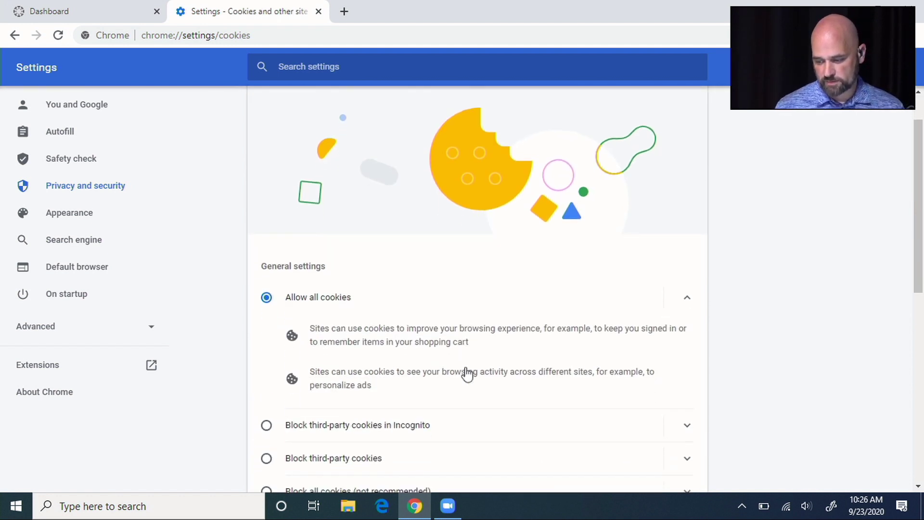
scroll(467, 374, down, 3)
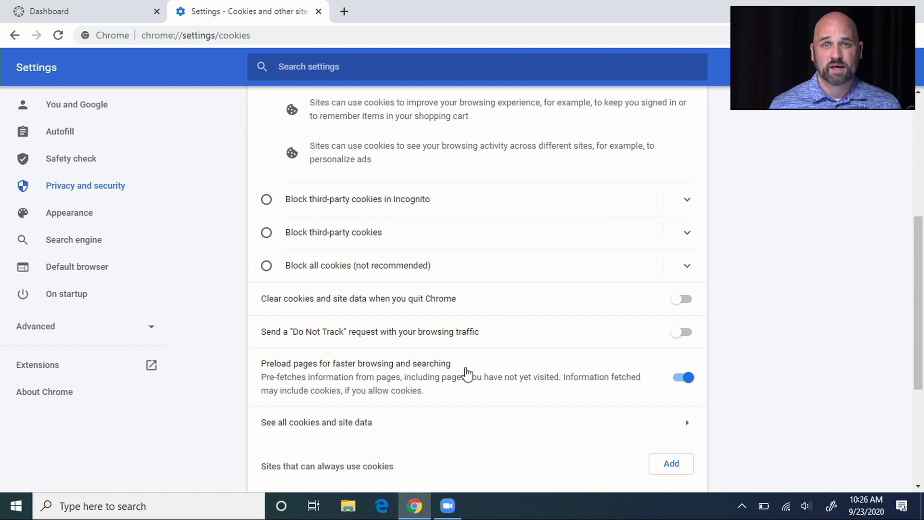
click(319, 12)
click(319, 12)
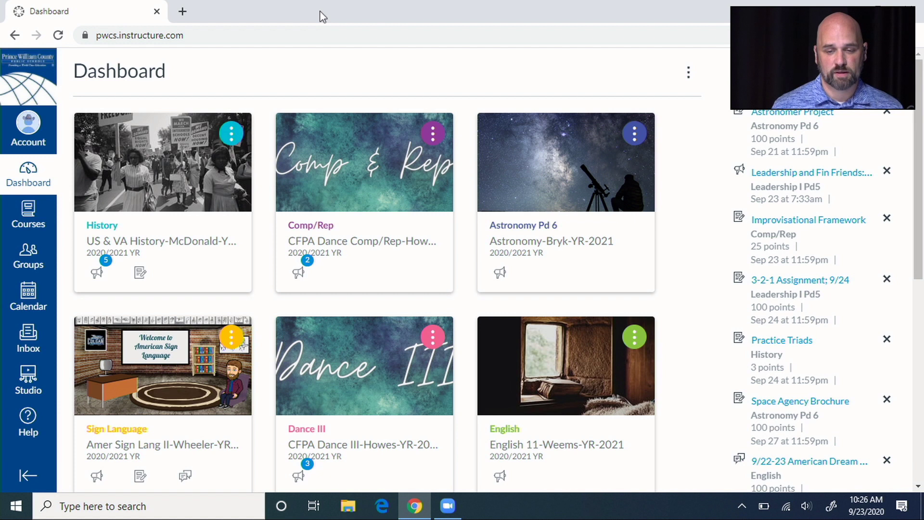
Load password.pwcsbackpack.com in a new tab, then minimize Chrome.
click(183, 11)
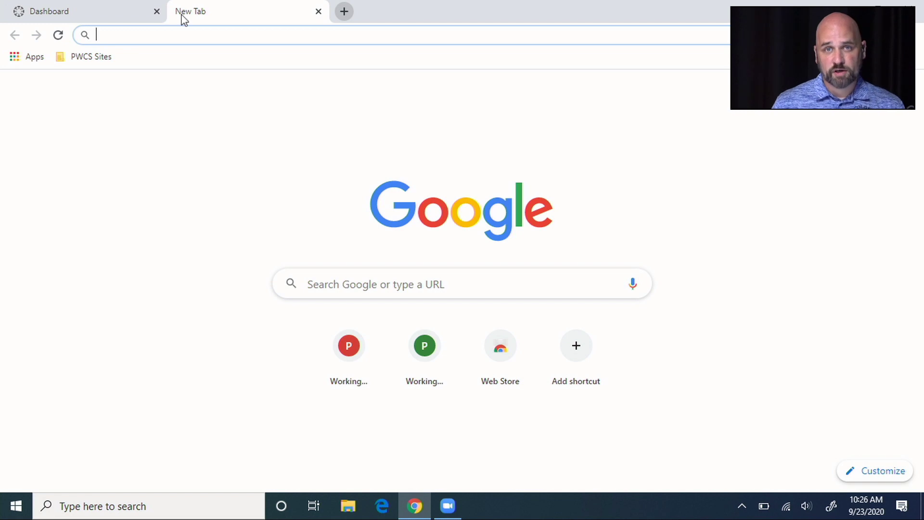
text(pa)
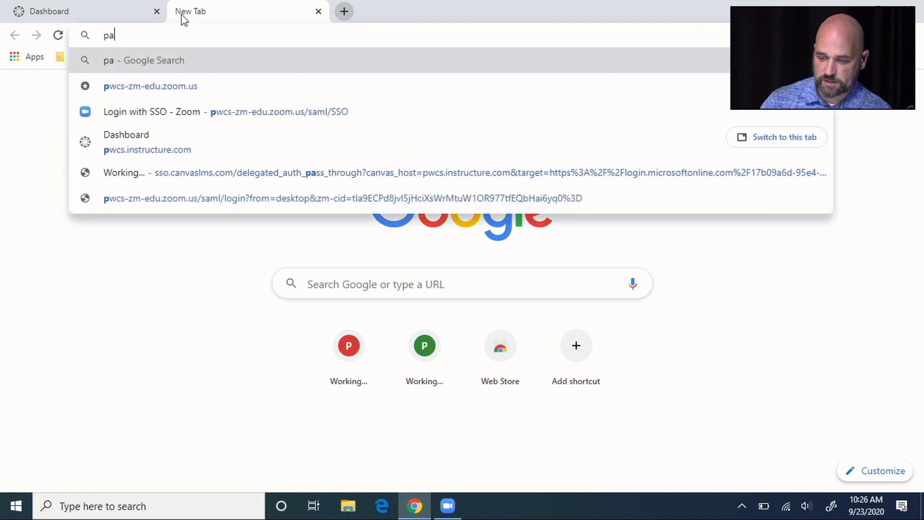
text(ssword.pwcs)
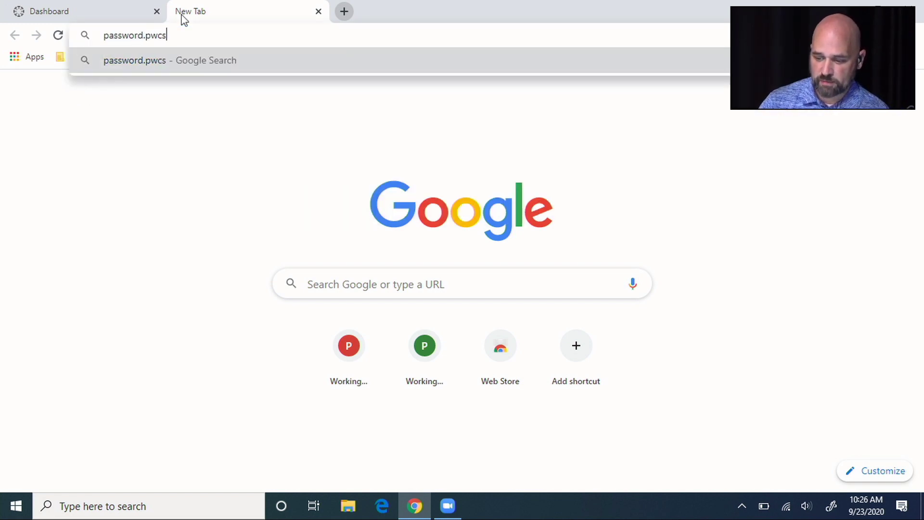
text(backpack.com)
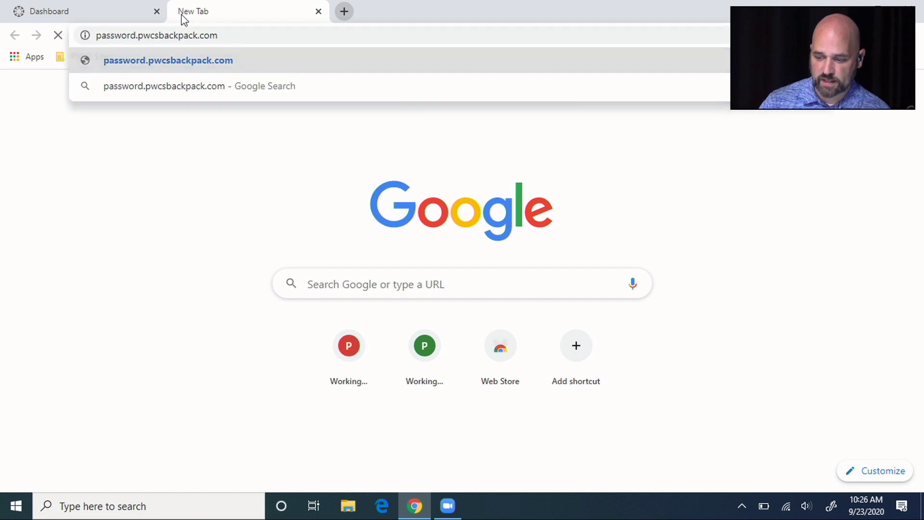
key(Return)
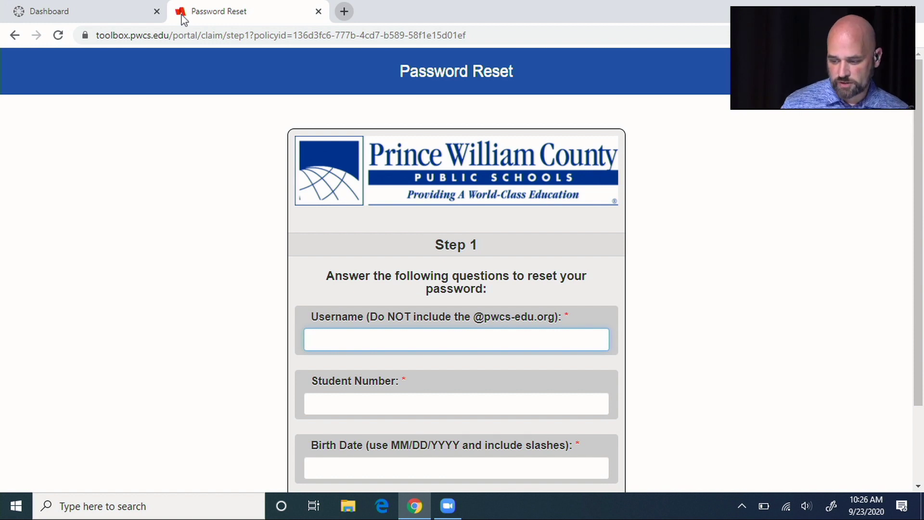
scroll(175, 94, down, 1)
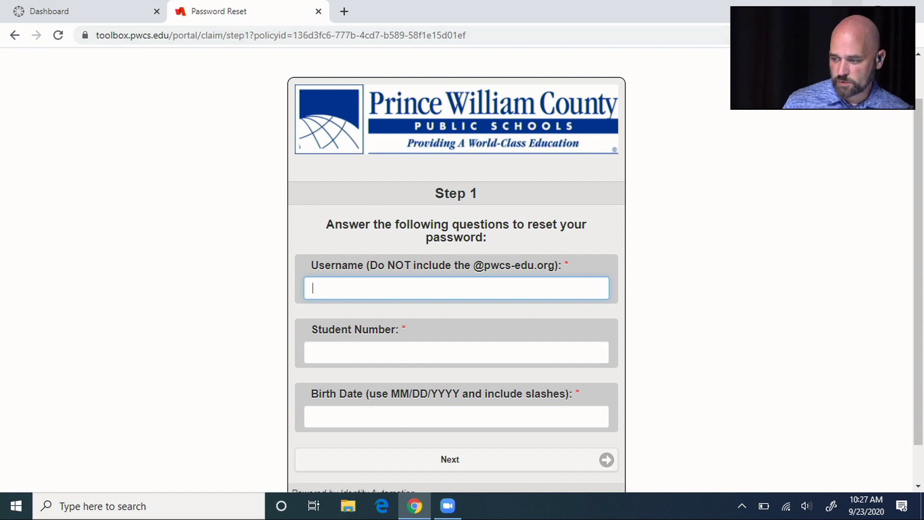
click(846, 7)
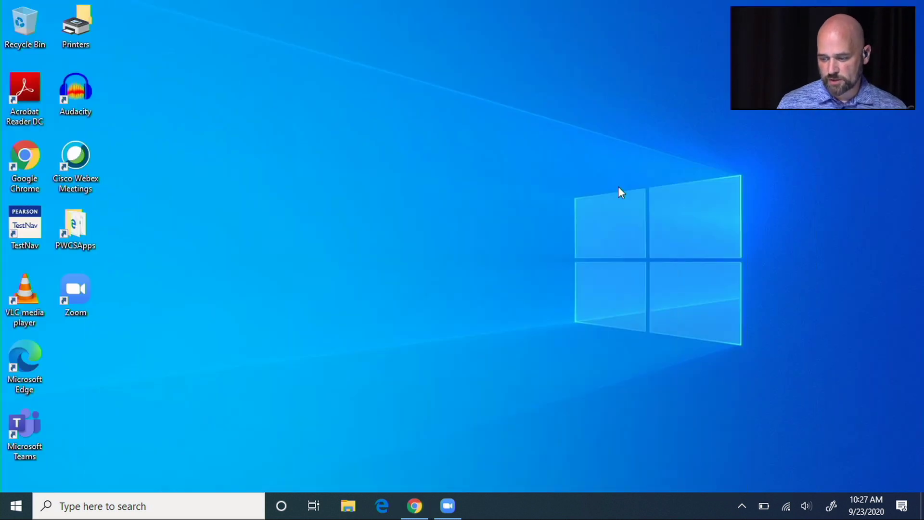
Bring up Zoom's home window and verify the headphones' volume is at 25.
click(443, 510)
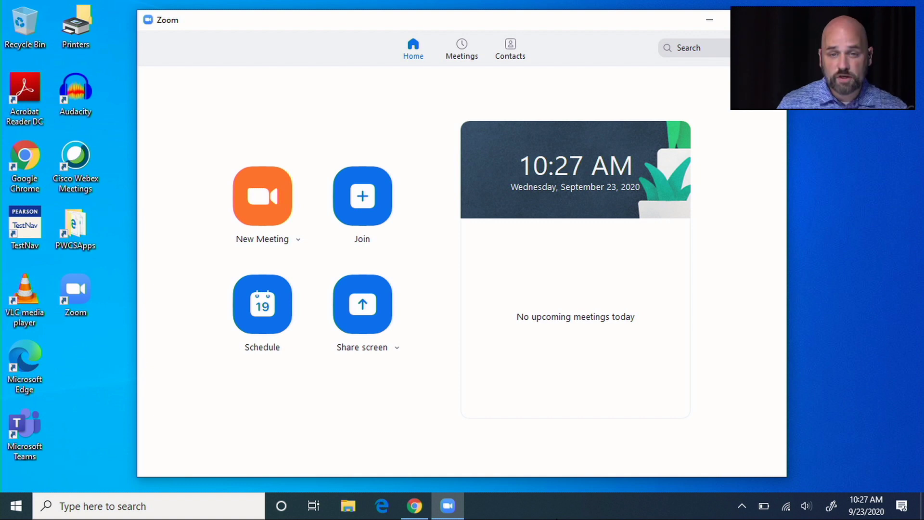
click(803, 506)
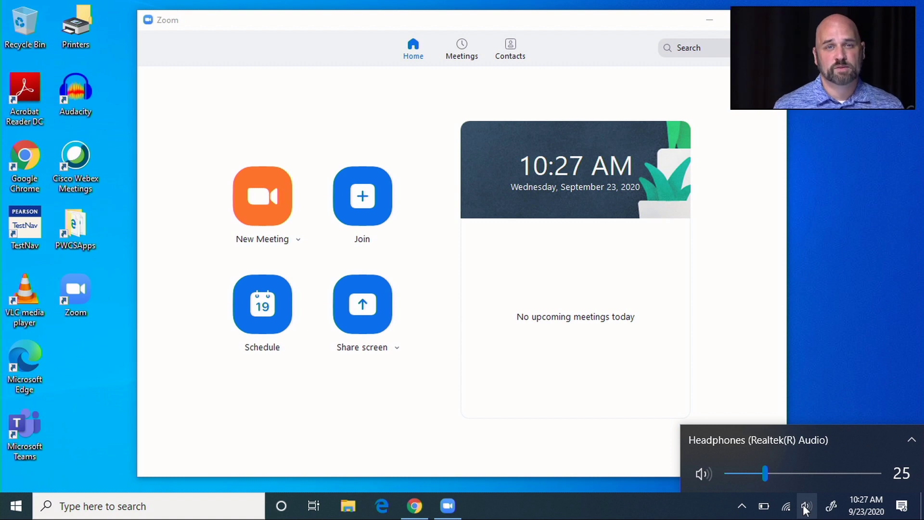
click(904, 374)
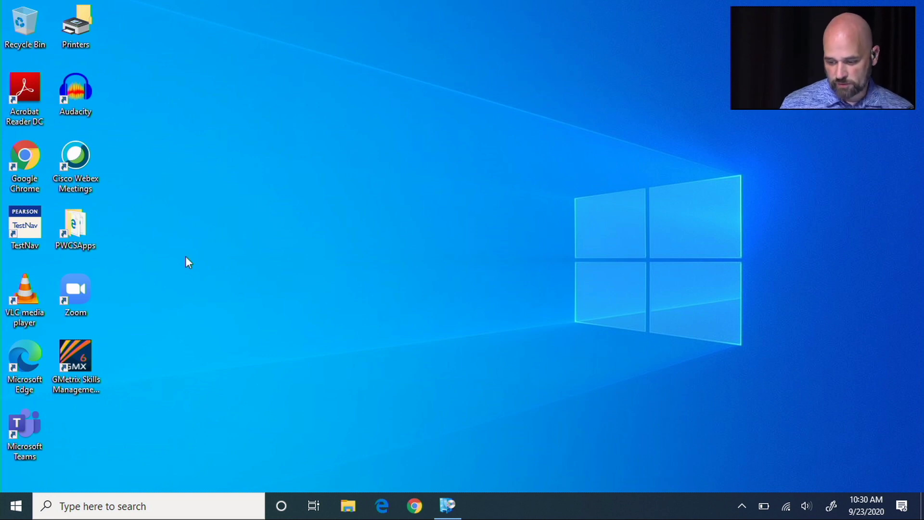
Launch Zoom and check the HP HD Camera preview in Zoom's Video settings.
double_click(74, 289)
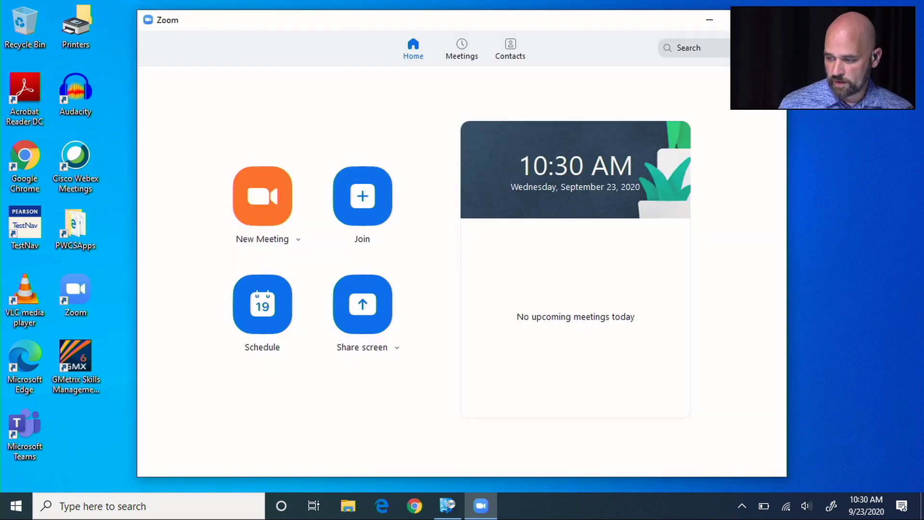
click(769, 77)
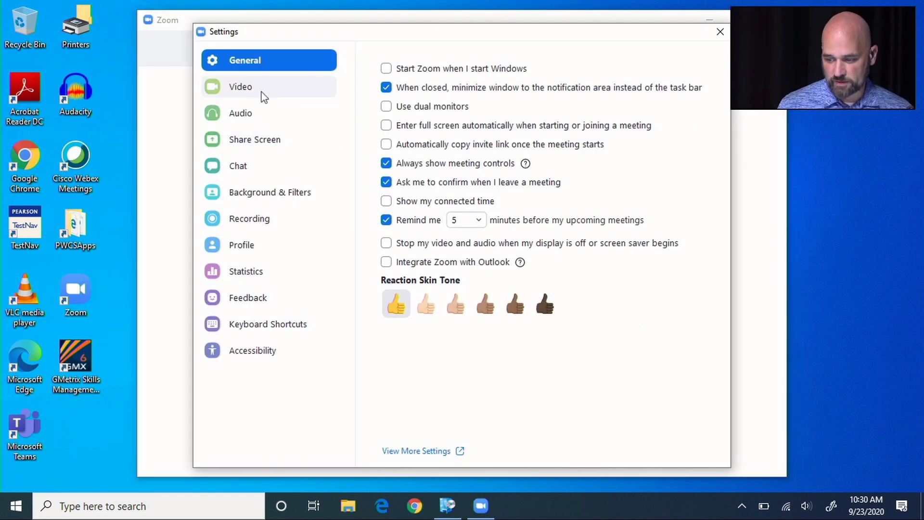
click(254, 90)
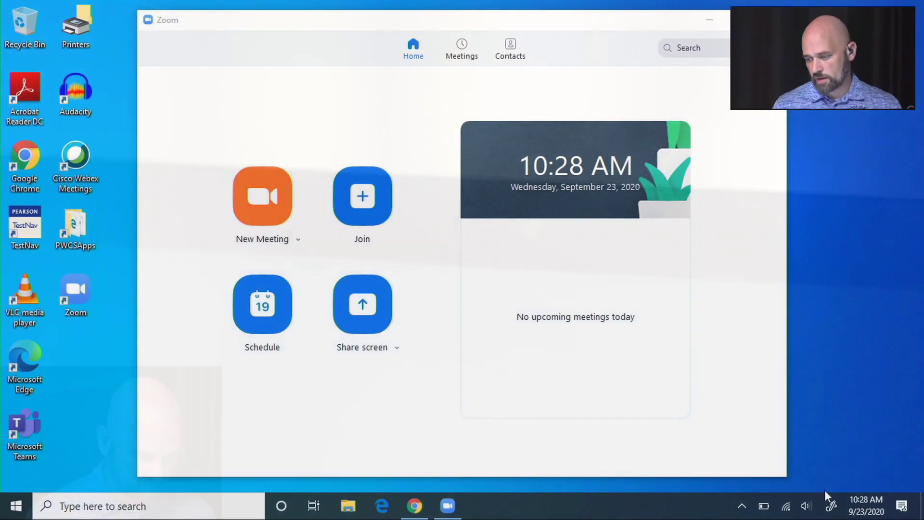
Review the Bluetooth tray icon's options, dismiss them, and close Zoom with Alt+F4.
click(742, 507)
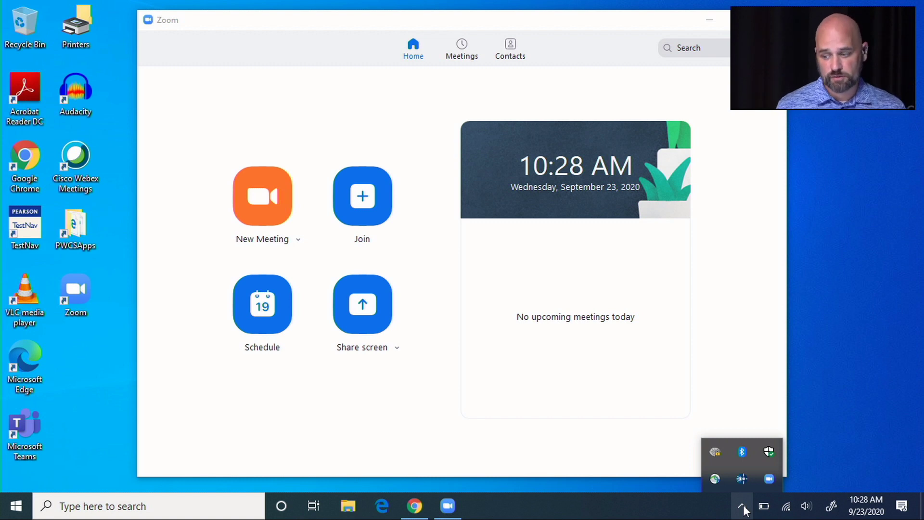
right_click(740, 457)
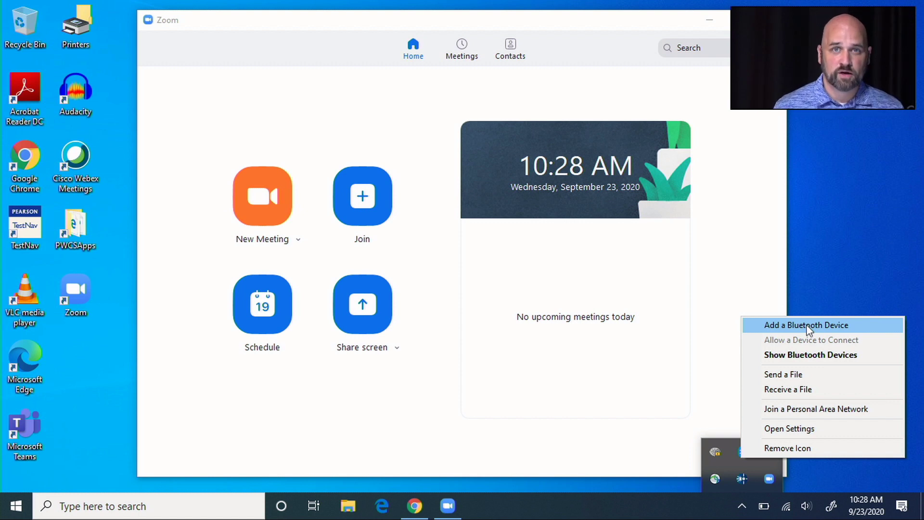
click(882, 217)
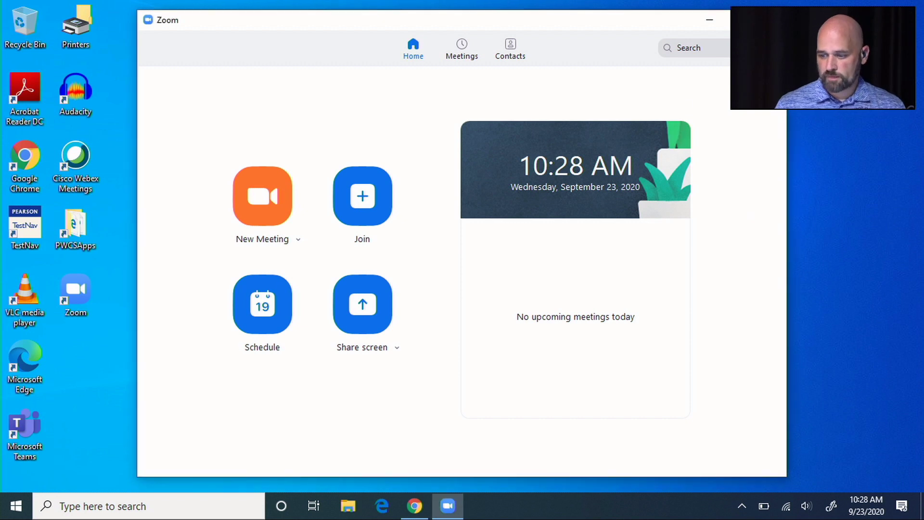
key(alt+F4)
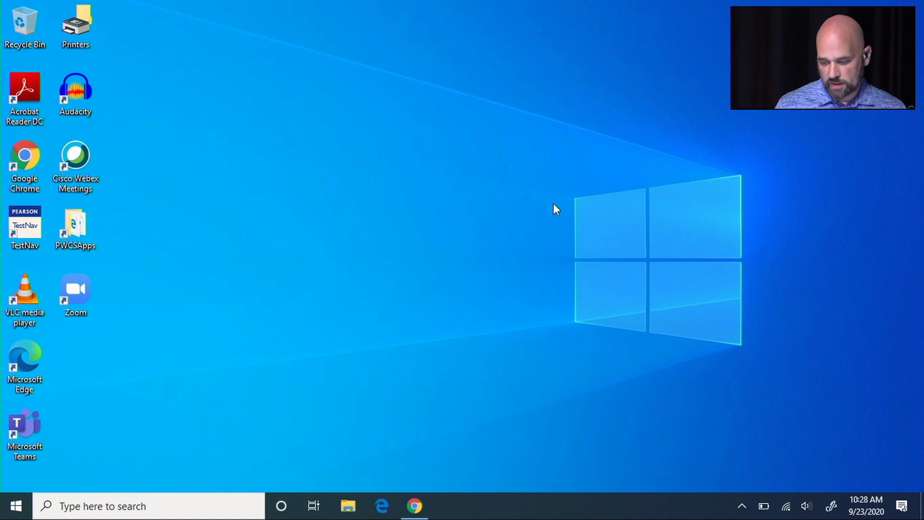
Bring Chrome back up and load youtube.com in a new tab.
click(414, 507)
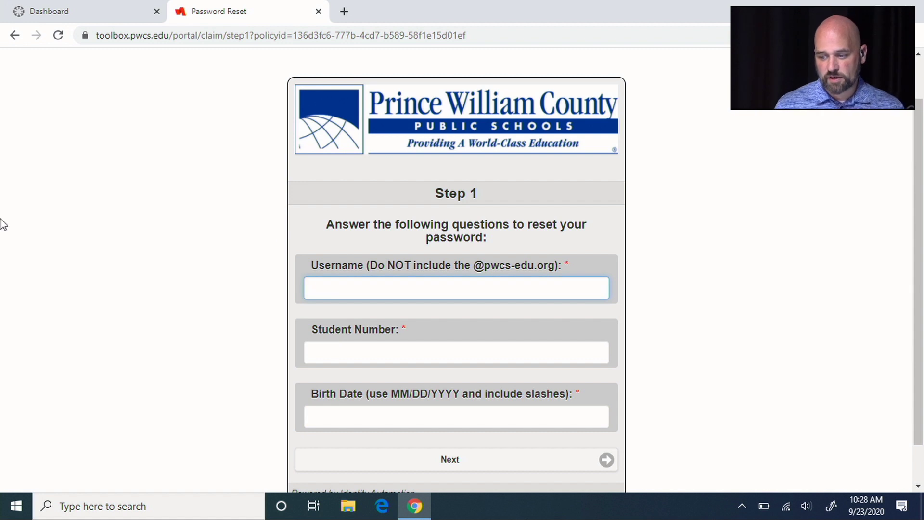
click(344, 11)
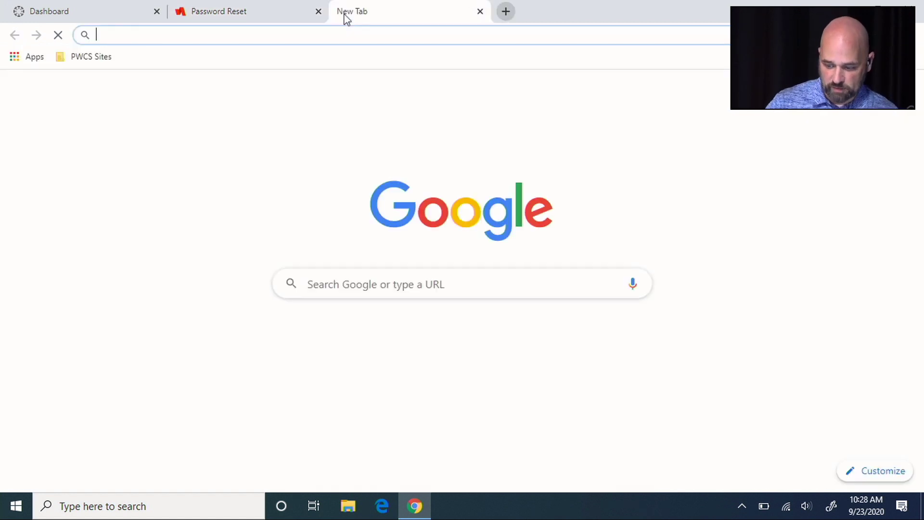
text(youtube)
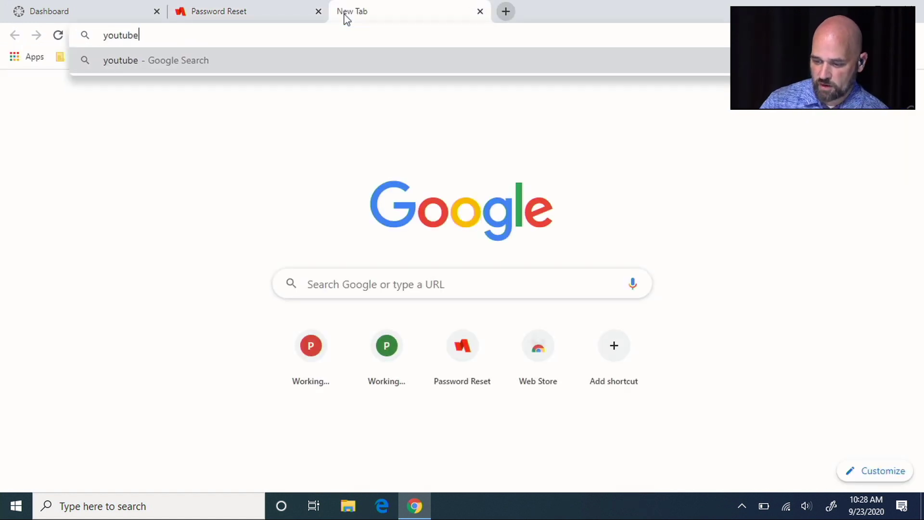
text(.com)
key(Return)
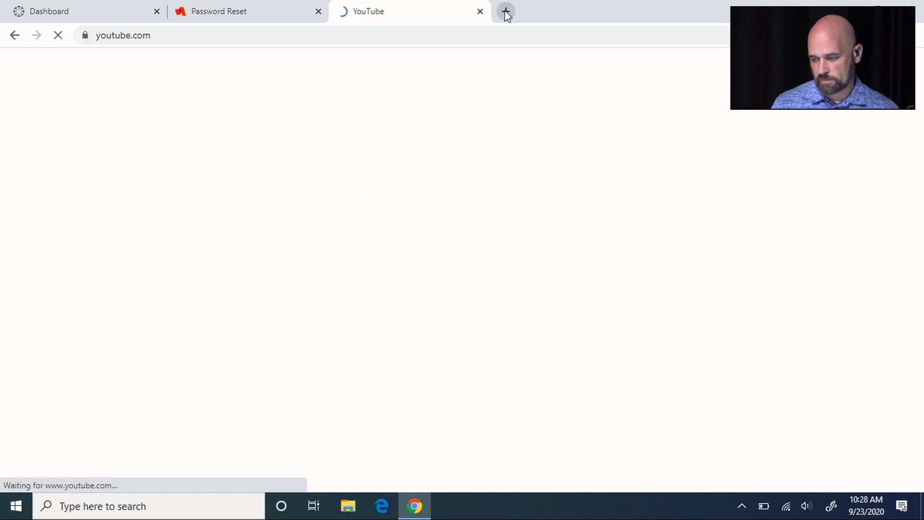
Load the Office 365 site in another tab, then close Chrome and start a Windows search.
click(506, 12)
text(offic)
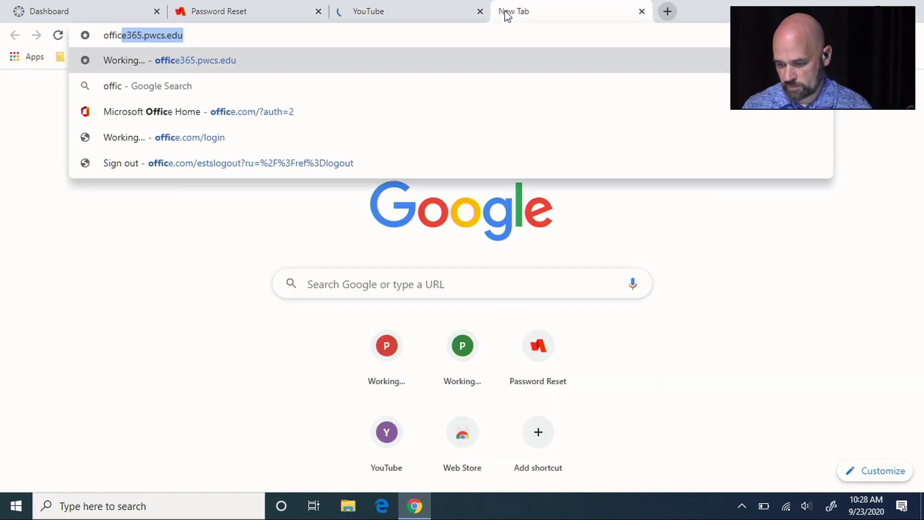
key(Return)
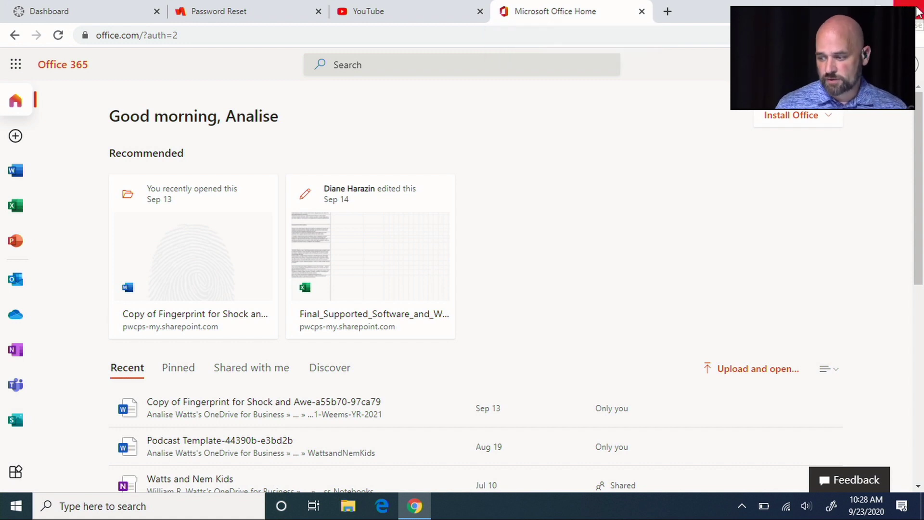
click(917, 12)
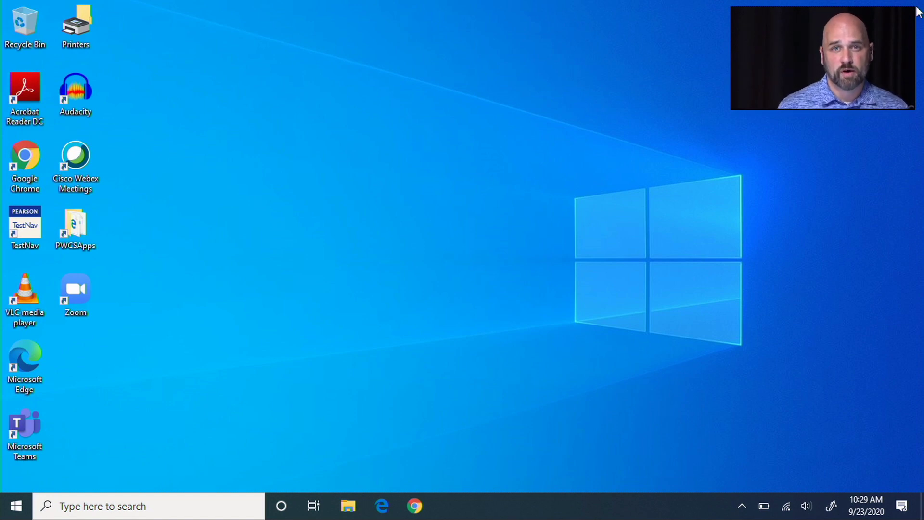
click(151, 505)
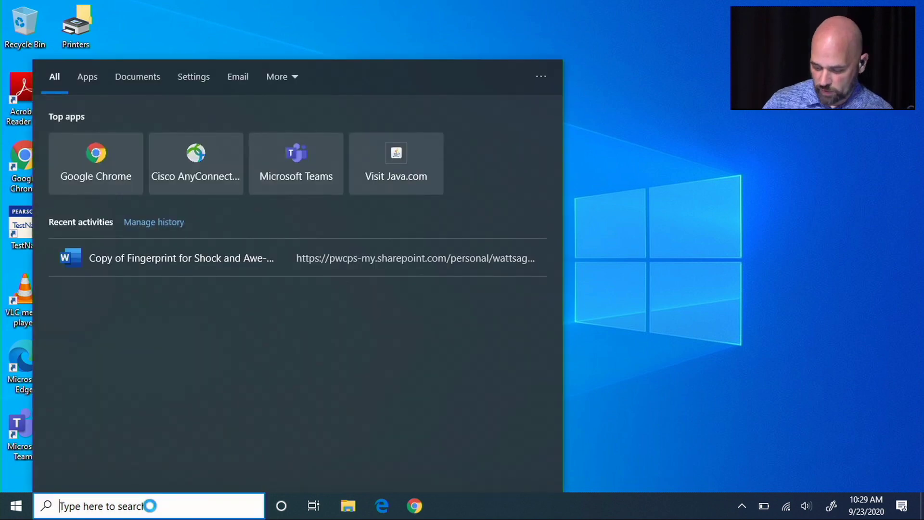
Open Software Center from search, maximize it, and install GMetrix 6.1.1028 from its details page.
text(softwa)
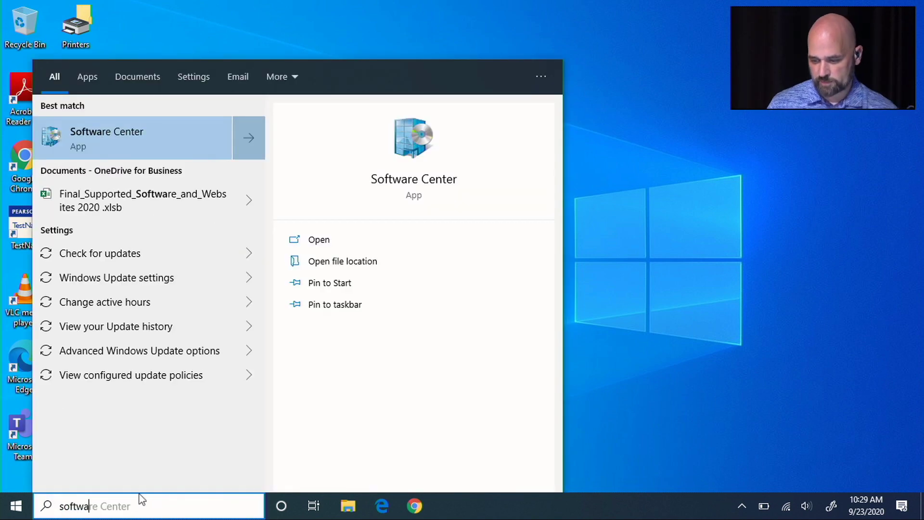
click(123, 156)
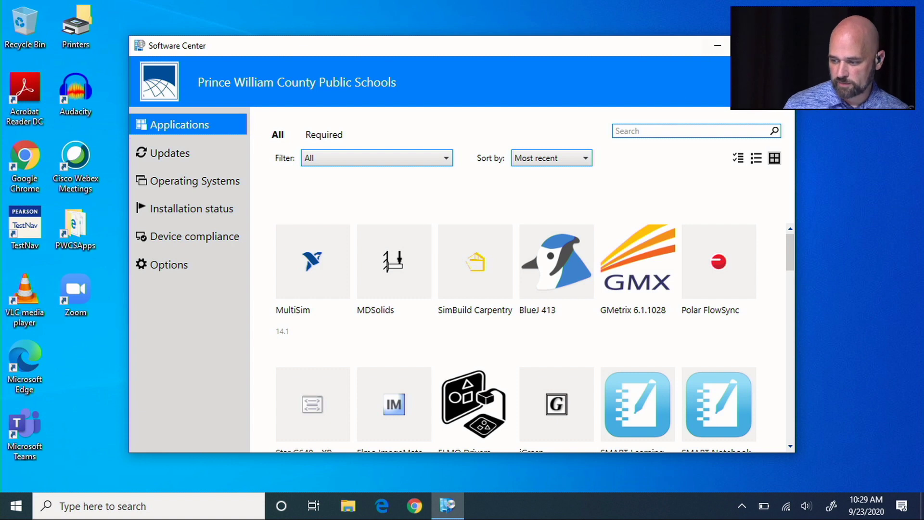
key(super+Up)
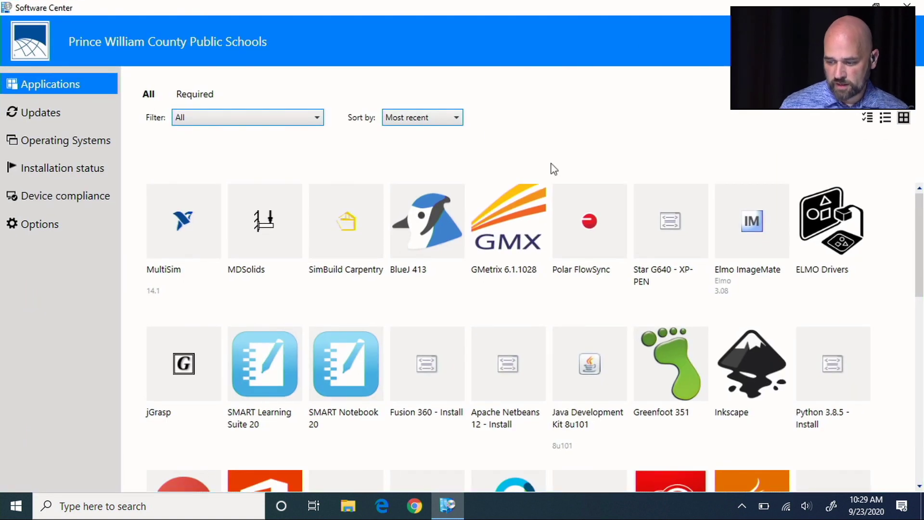
click(504, 235)
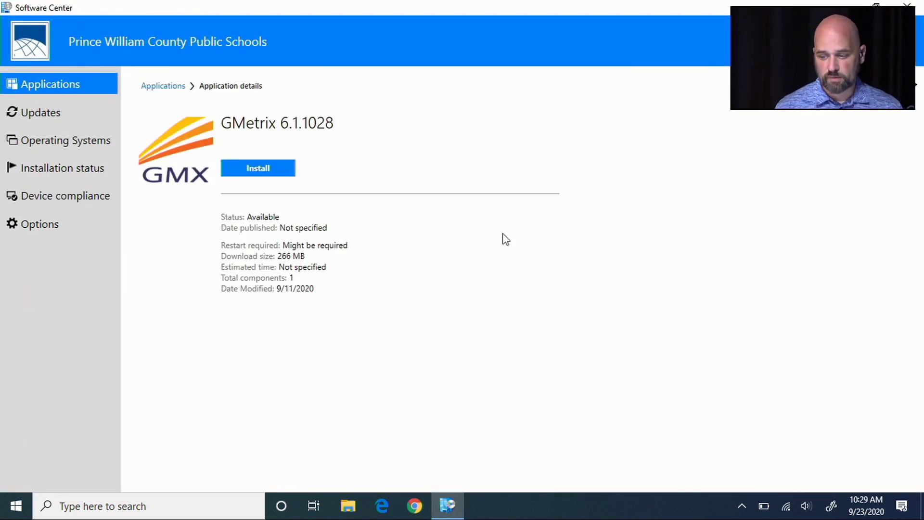
click(281, 180)
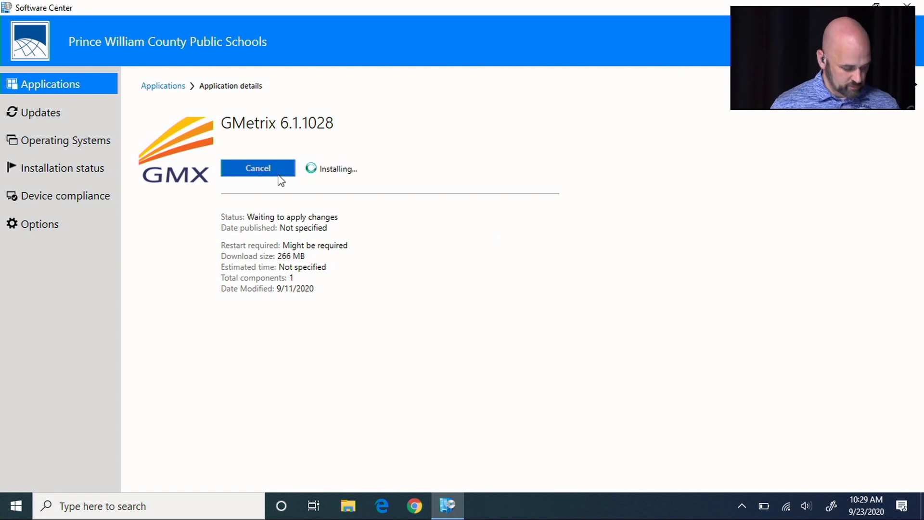